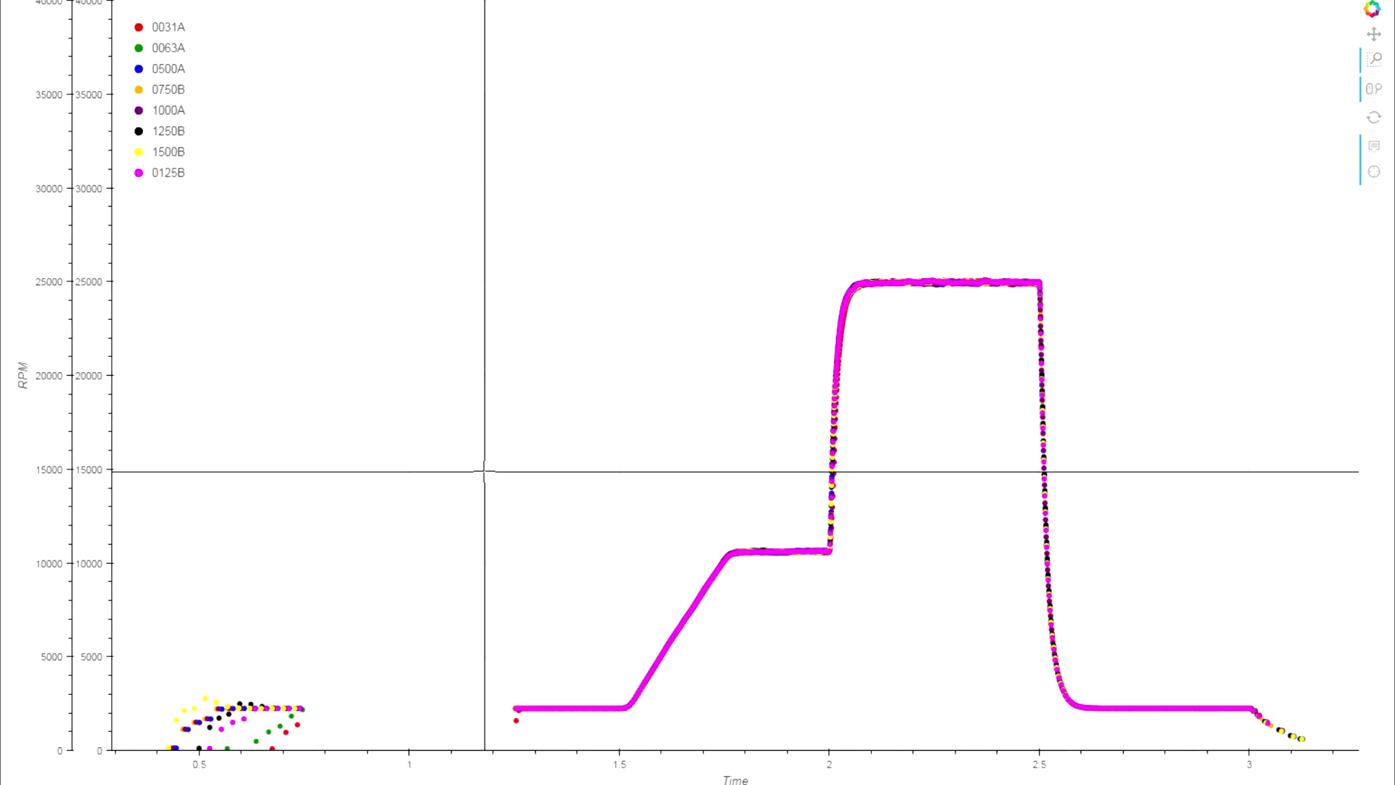
Zoom in on the RPM traces between 1.25 and 1.6 s to examine the flat section and the ramp's start.
{"action": "left_click", "coordinate": [1382, 62]}
{"action": "left_click_drag", "start_coordinate": [553, 673], "coordinate": [669, 744]}
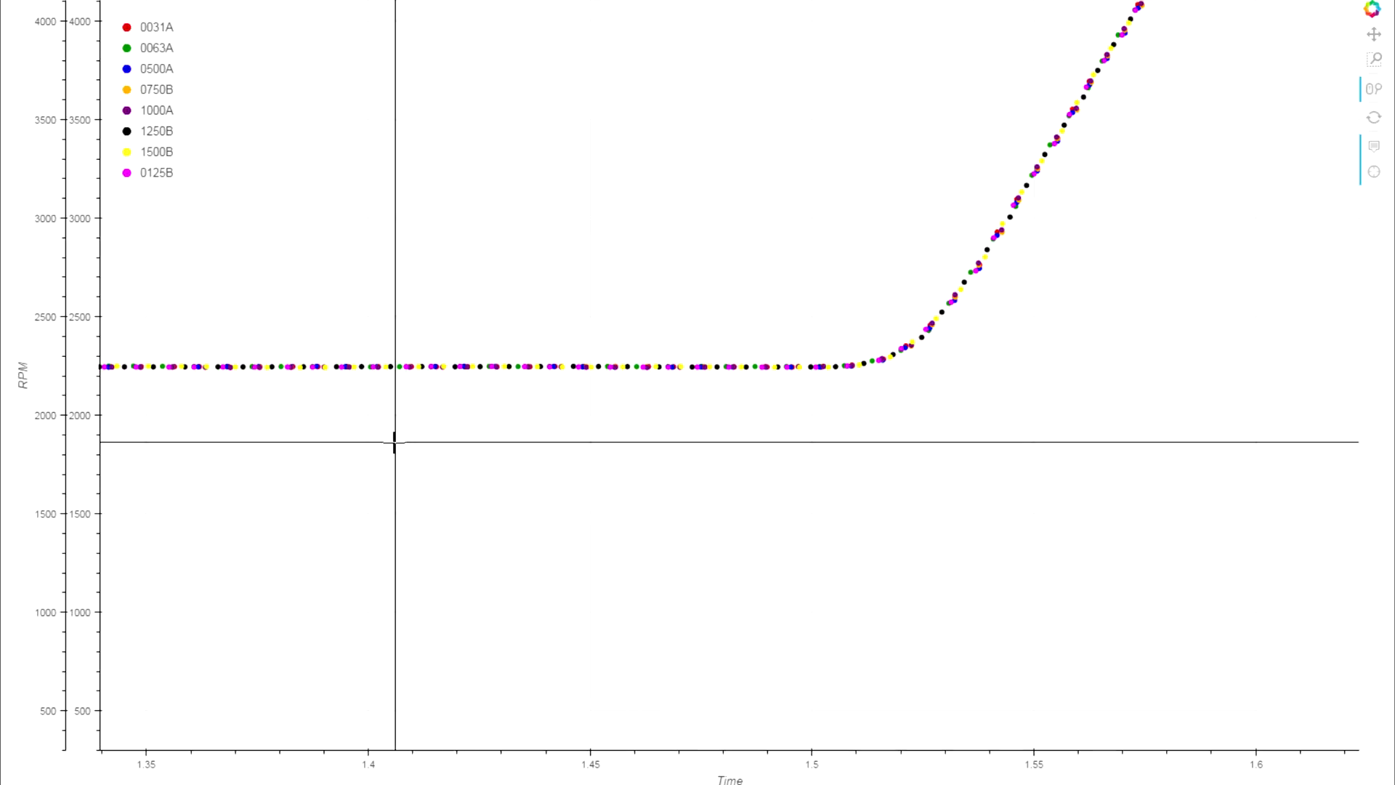
{"action": "left_click", "coordinate": [1369, 40]}
{"action": "left_click_drag", "start_coordinate": [426, 495], "coordinate": [821, 531]}
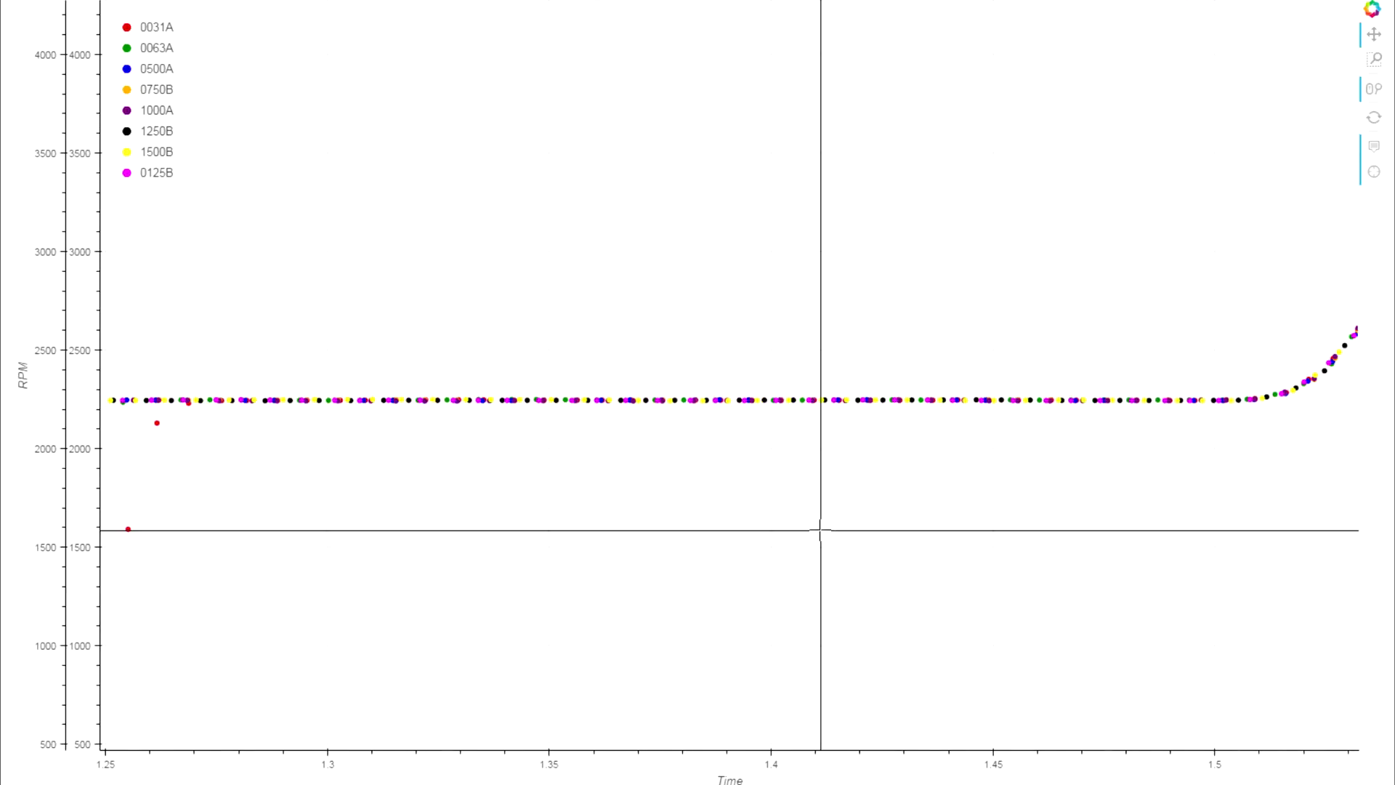
{"action": "left_click_drag", "start_coordinate": [601, 438], "coordinate": [312, 470]}
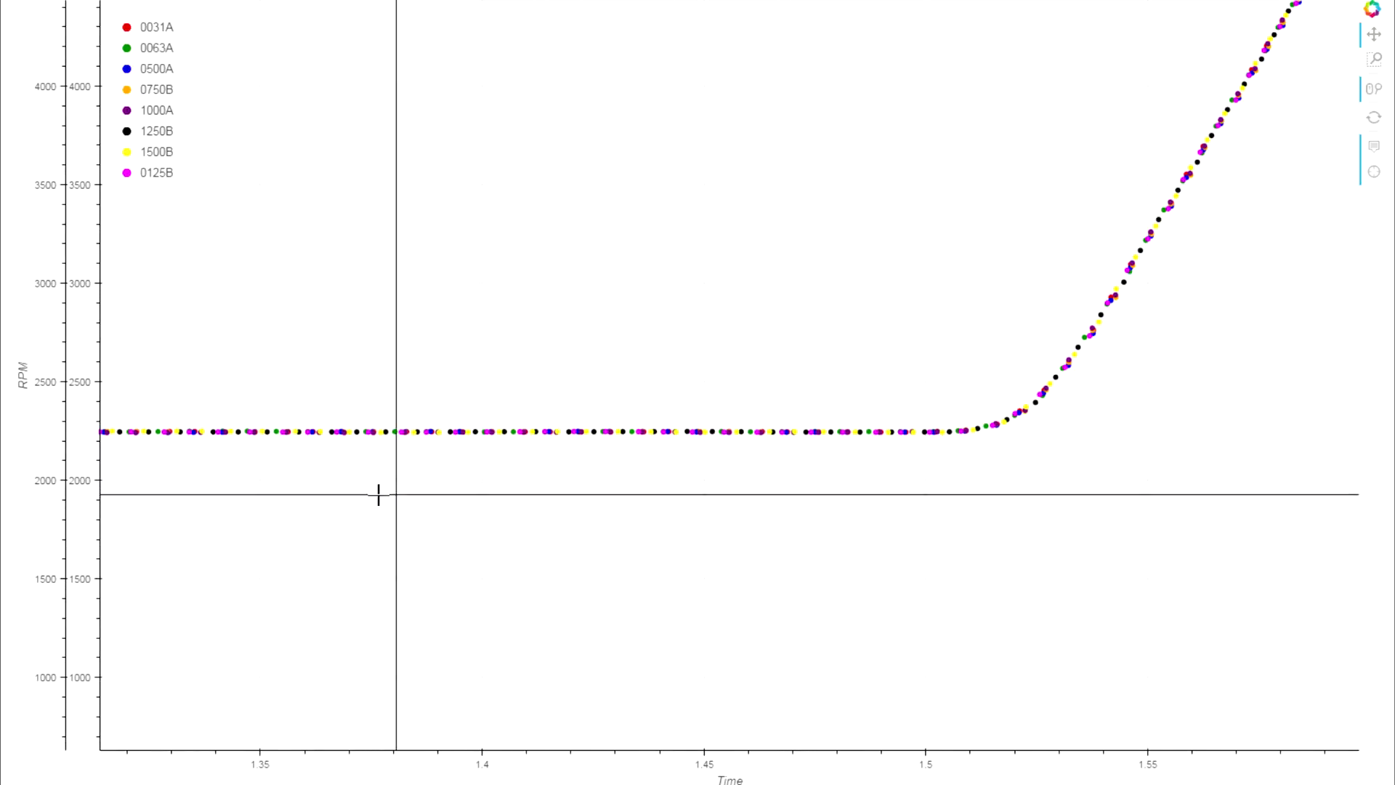
Follow the RPM traces up the ramp to the plateau after 1.75 s and compare the spread between runs.
{"action": "left_click_drag", "start_coordinate": [1286, 358], "coordinate": [761, 599]}
{"action": "left_click_drag", "start_coordinate": [944, 146], "coordinate": [386, 713]}
{"action": "left_click_drag", "start_coordinate": [932, 169], "coordinate": [614, 545]}
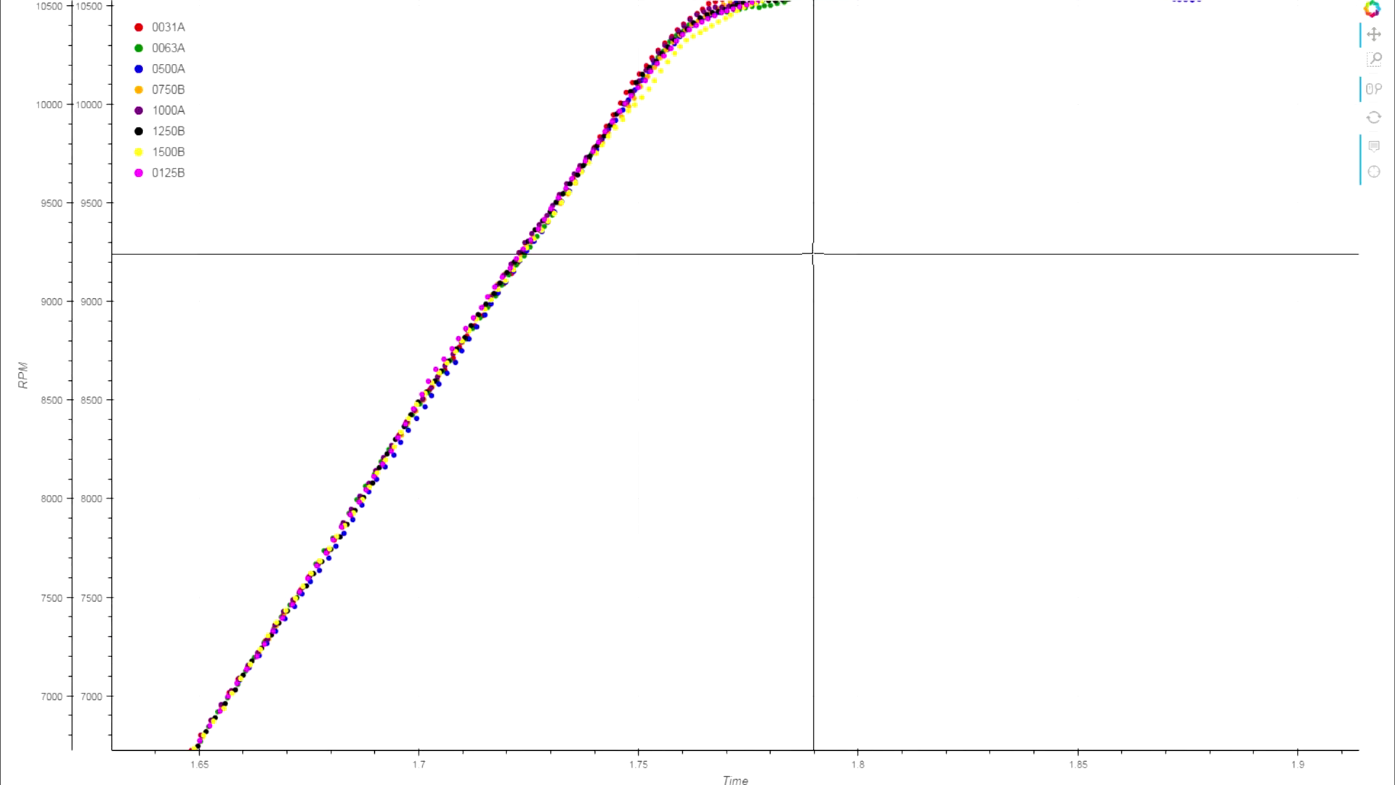
{"action": "left_click_drag", "start_coordinate": [732, 296], "coordinate": [383, 601]}
{"action": "left_click_drag", "start_coordinate": [922, 498], "coordinate": [534, 549]}
{"action": "left_click_drag", "start_coordinate": [621, 484], "coordinate": [806, 492]}
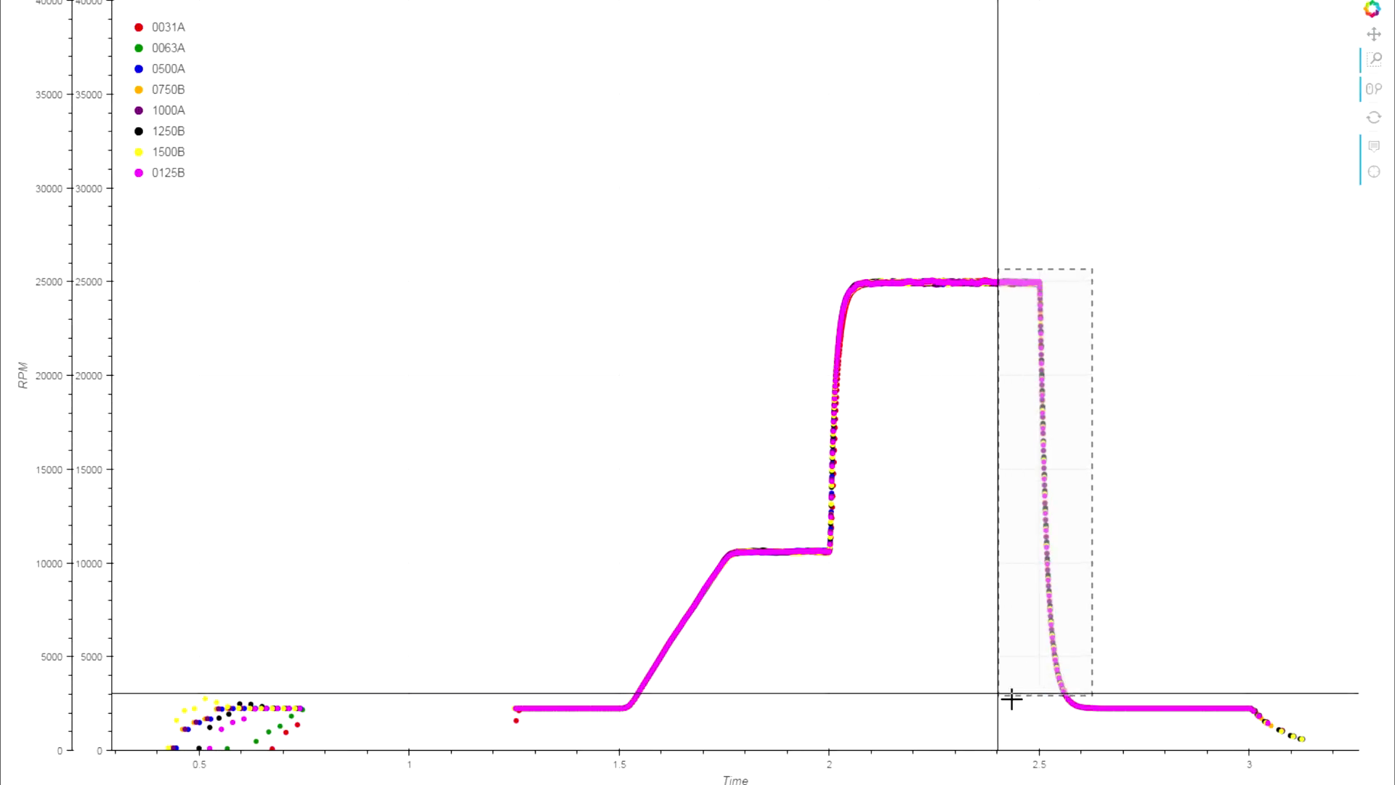
Zoom in on the RPM drop at 2.5 s and the RPM rise at 2 s to compare the runs.
{"action": "left_click_drag", "start_coordinate": [1014, 692], "coordinate": [1029, 706]}
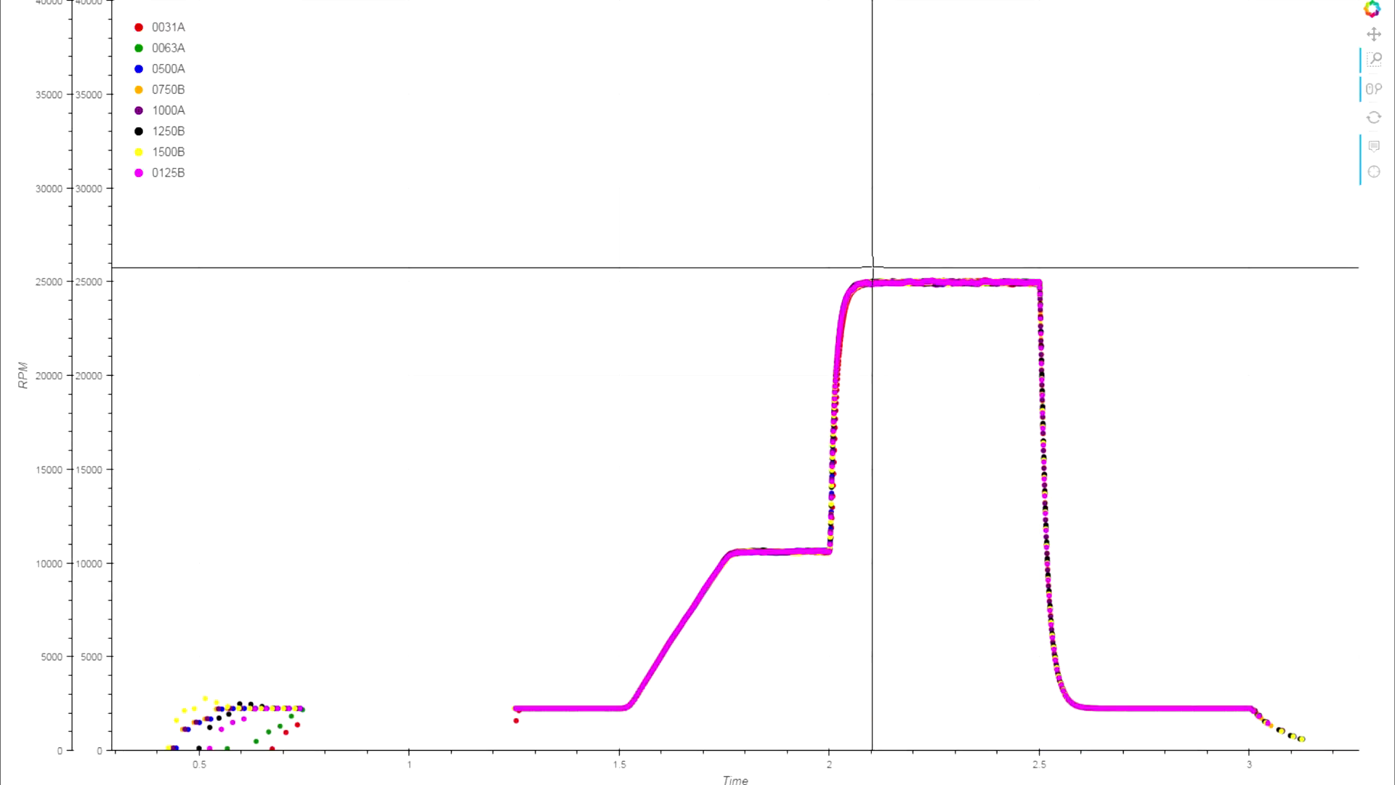
{"action": "left_click_drag", "start_coordinate": [875, 268], "coordinate": [825, 560]}
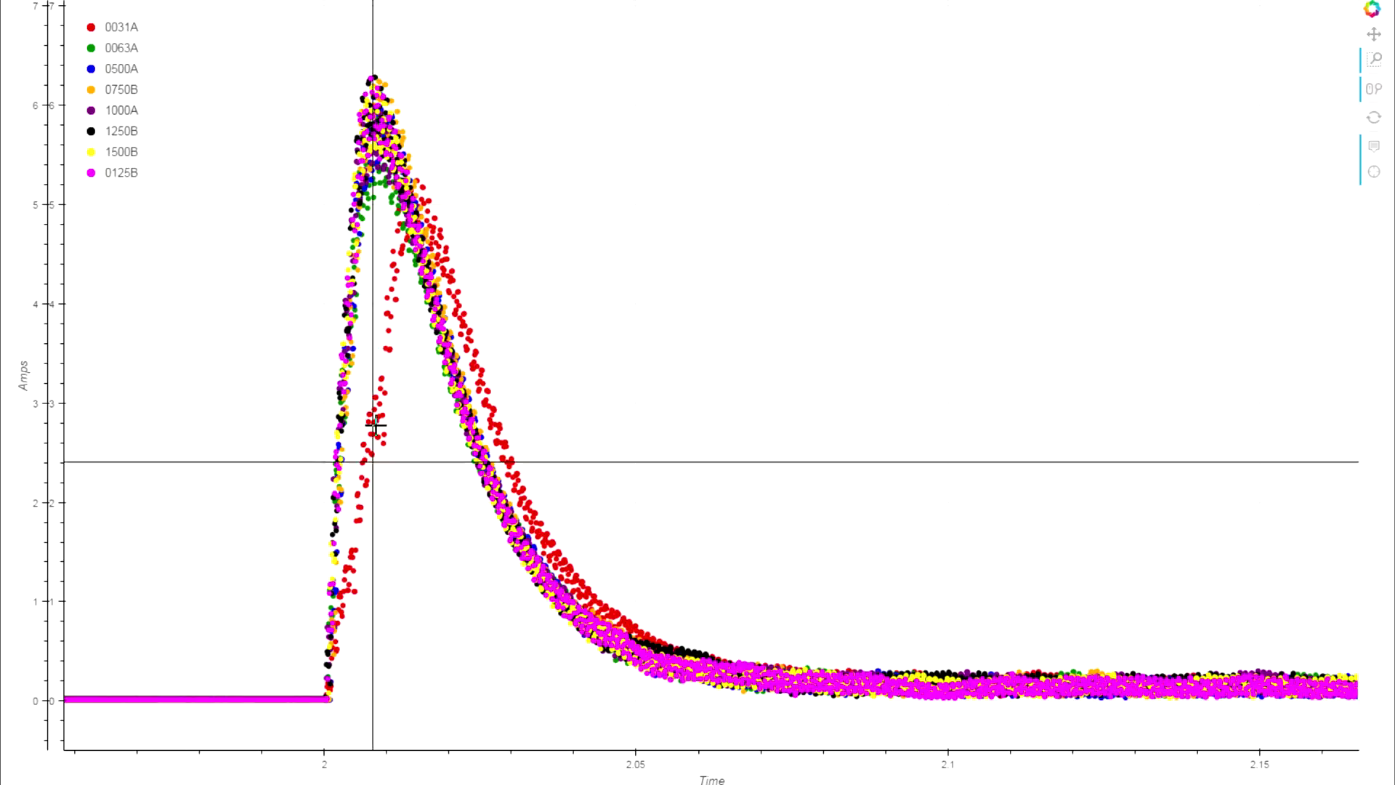
{"action": "mouse_move", "coordinate": [391, 352]}
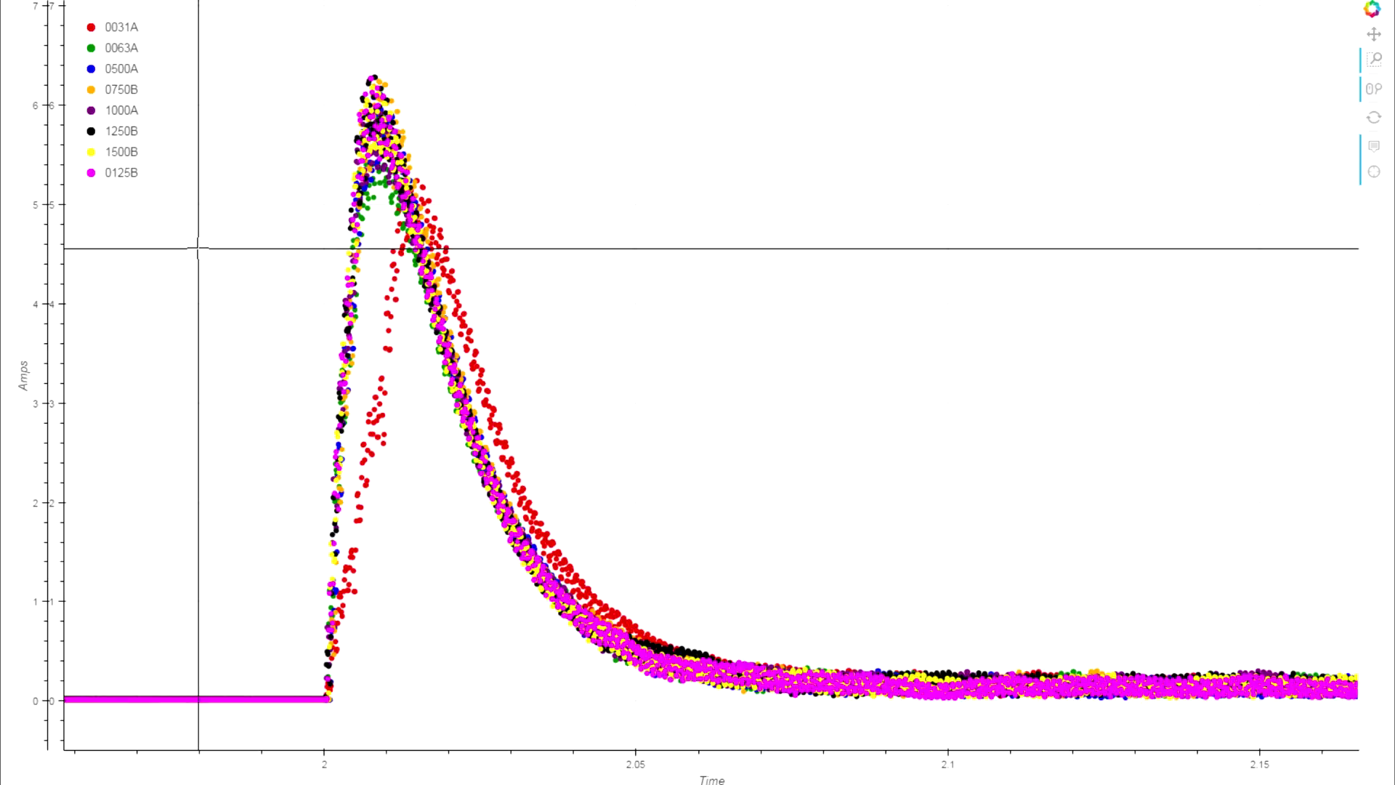
Reset the Amps plot and zoom in on the startup current spikes between about 0.3 and 0.9 s.
{"action": "left_click", "coordinate": [1376, 120]}
{"action": "left_click", "coordinate": [1376, 35]}
{"action": "scroll", "coordinate": [620, 407], "scroll_direction": "up", "scroll_amount": 5}
{"action": "scroll", "coordinate": [562, 450], "scroll_direction": "up", "scroll_amount": 4}
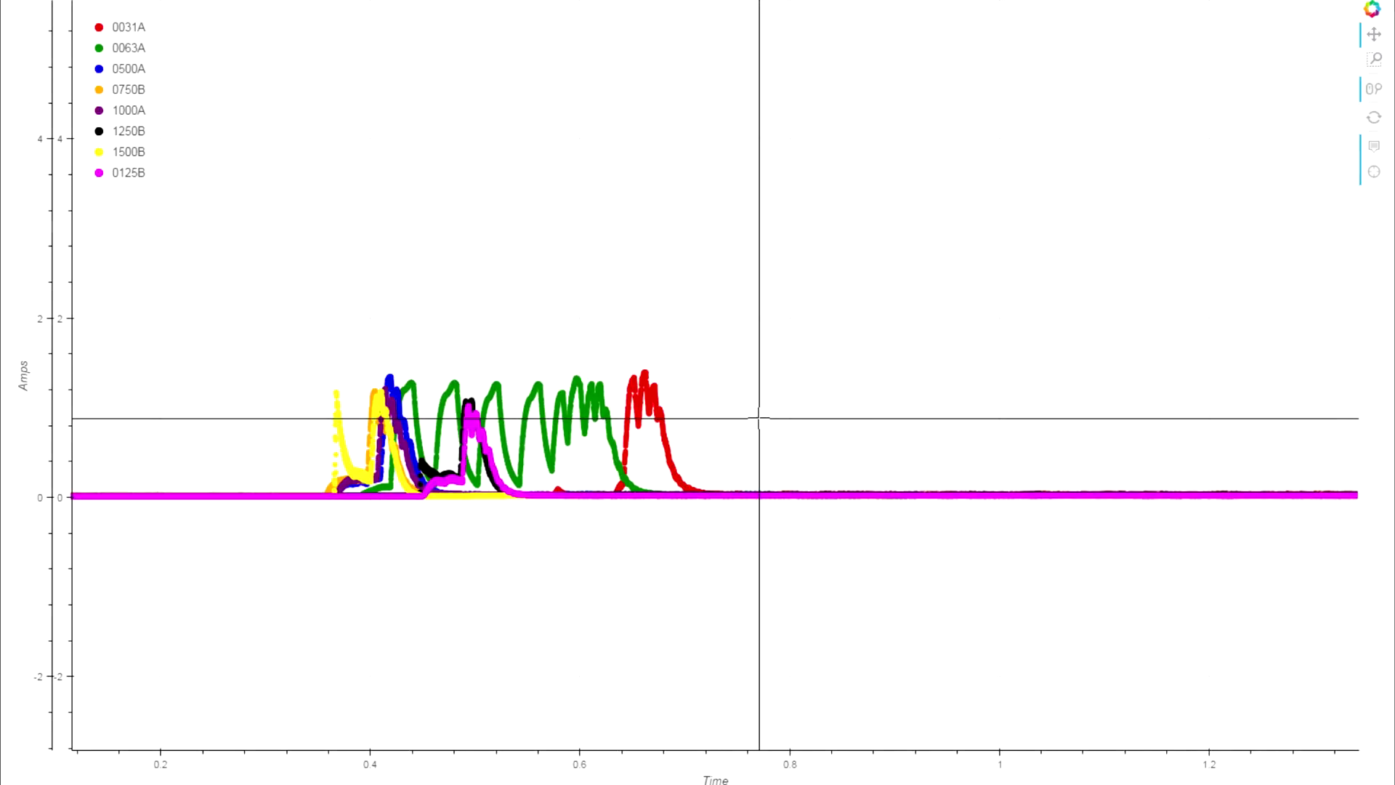
{"action": "left_click", "coordinate": [1377, 119]}
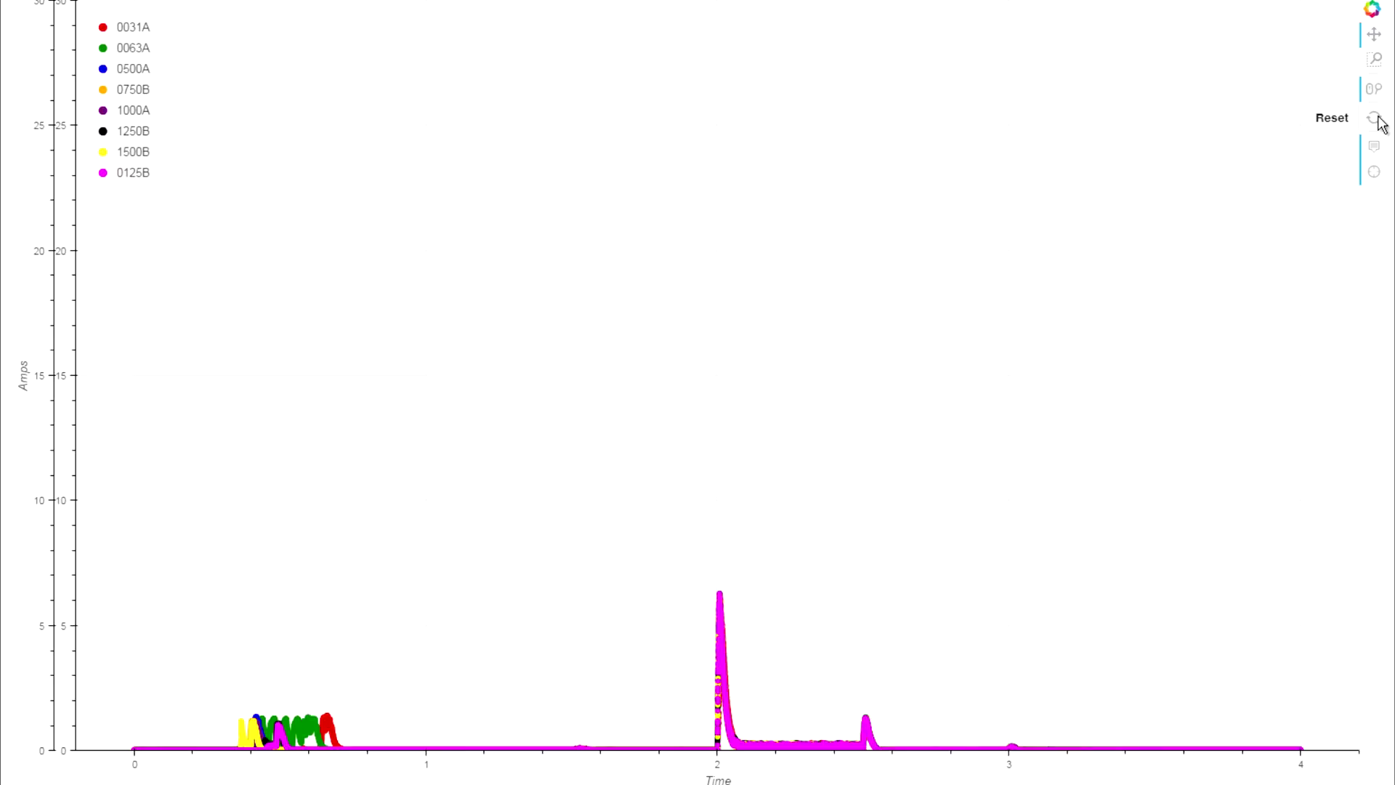
{"action": "left_click_drag", "start_coordinate": [384, 696], "coordinate": [224, 766]}
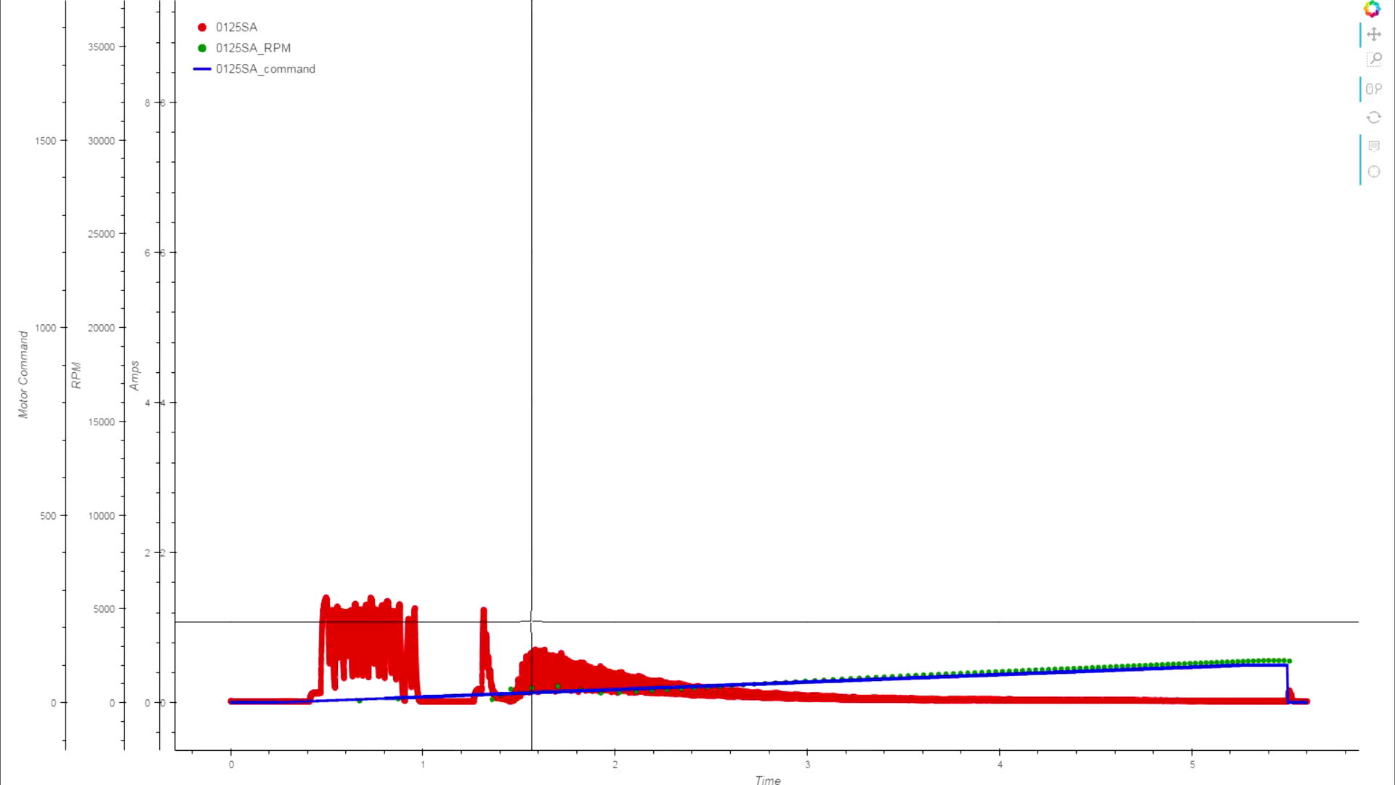
Zoom in on the full 0125SA trace and on the RPM traces of all SA runs.
{"action": "left_click_drag", "start_coordinate": [543, 601], "coordinate": [543, 427]}
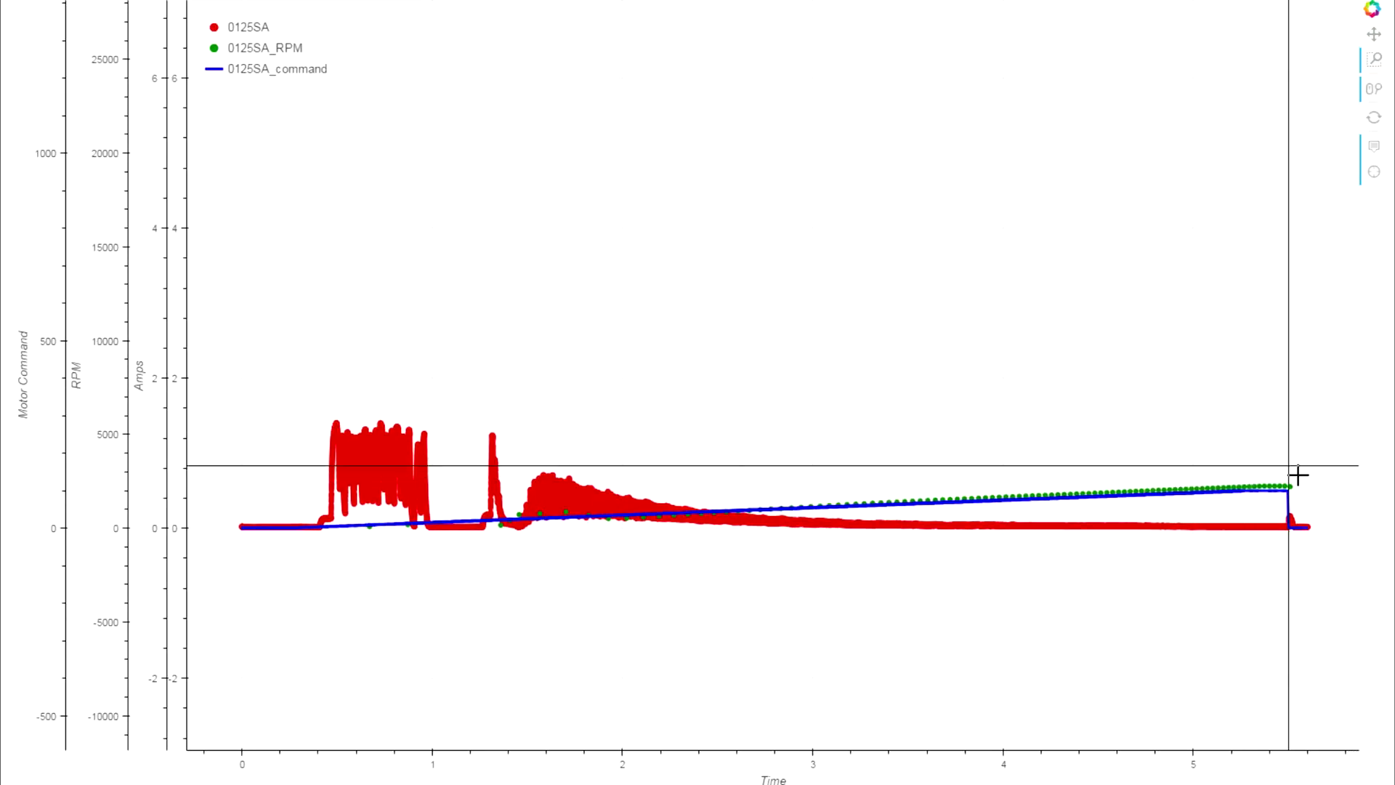
{"action": "left_click_drag", "start_coordinate": [1321, 551], "coordinate": [228, 399]}
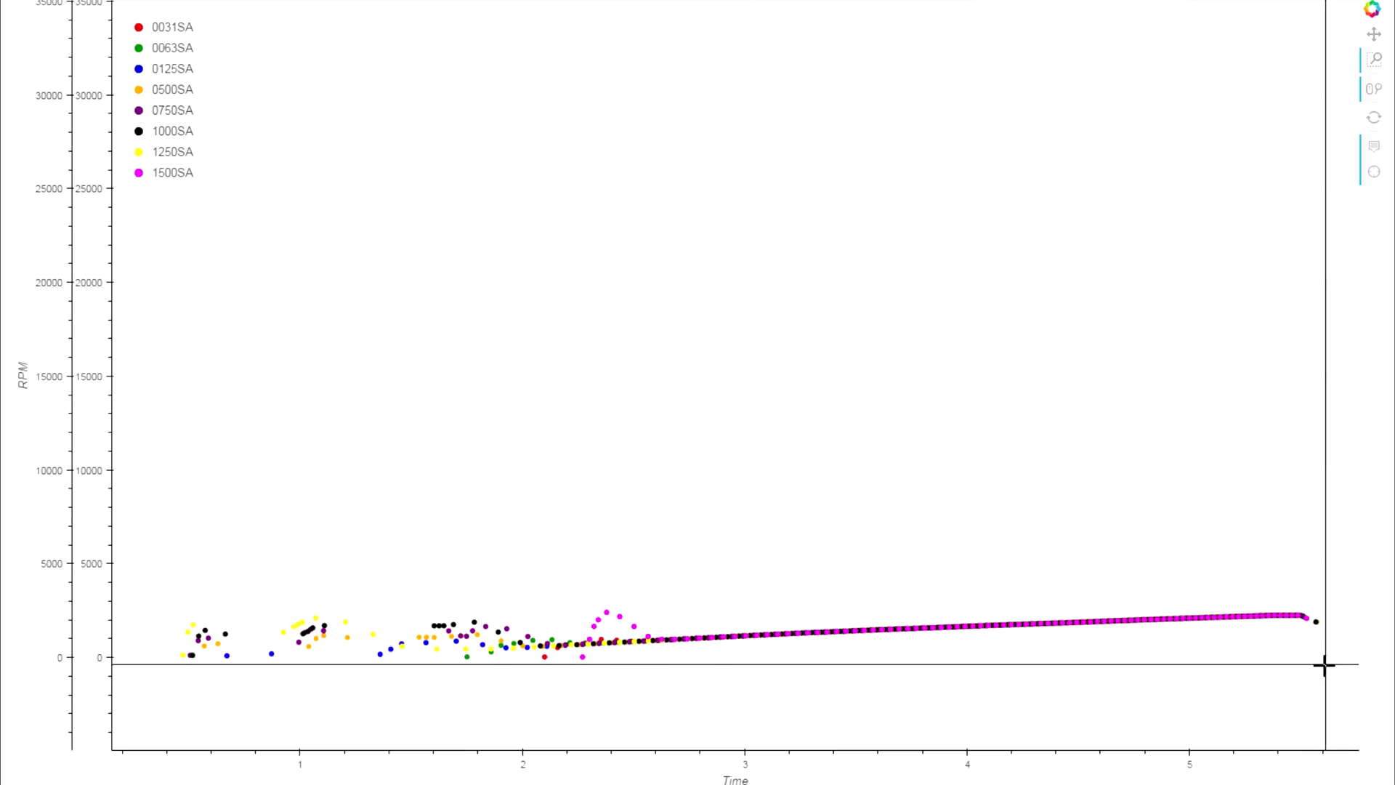
{"action": "left_click_drag", "start_coordinate": [1321, 664], "coordinate": [157, 578]}
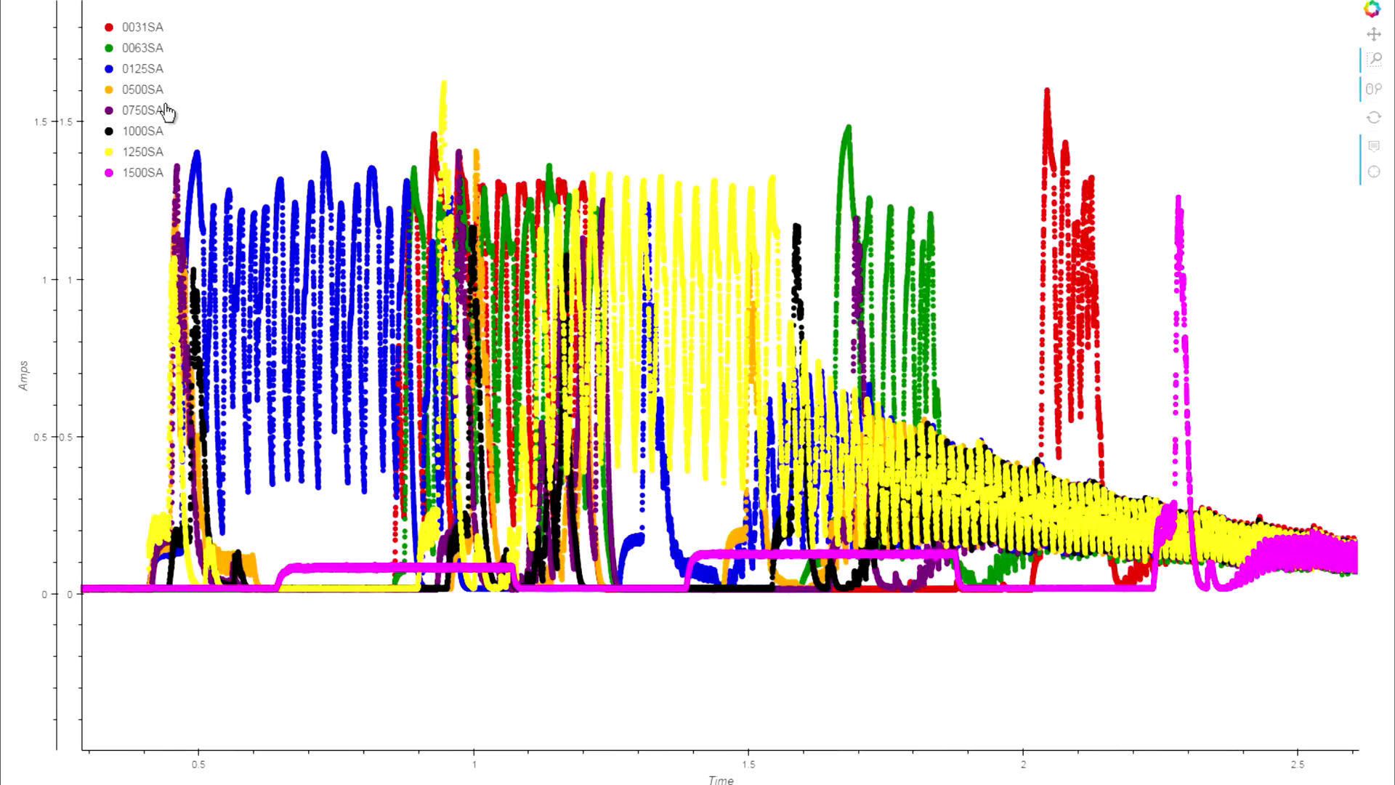
Isolate the 1250SA current trace, and replace it with only the 0031SA trace for inspection.
{"action": "left_click", "coordinate": [127, 176]}
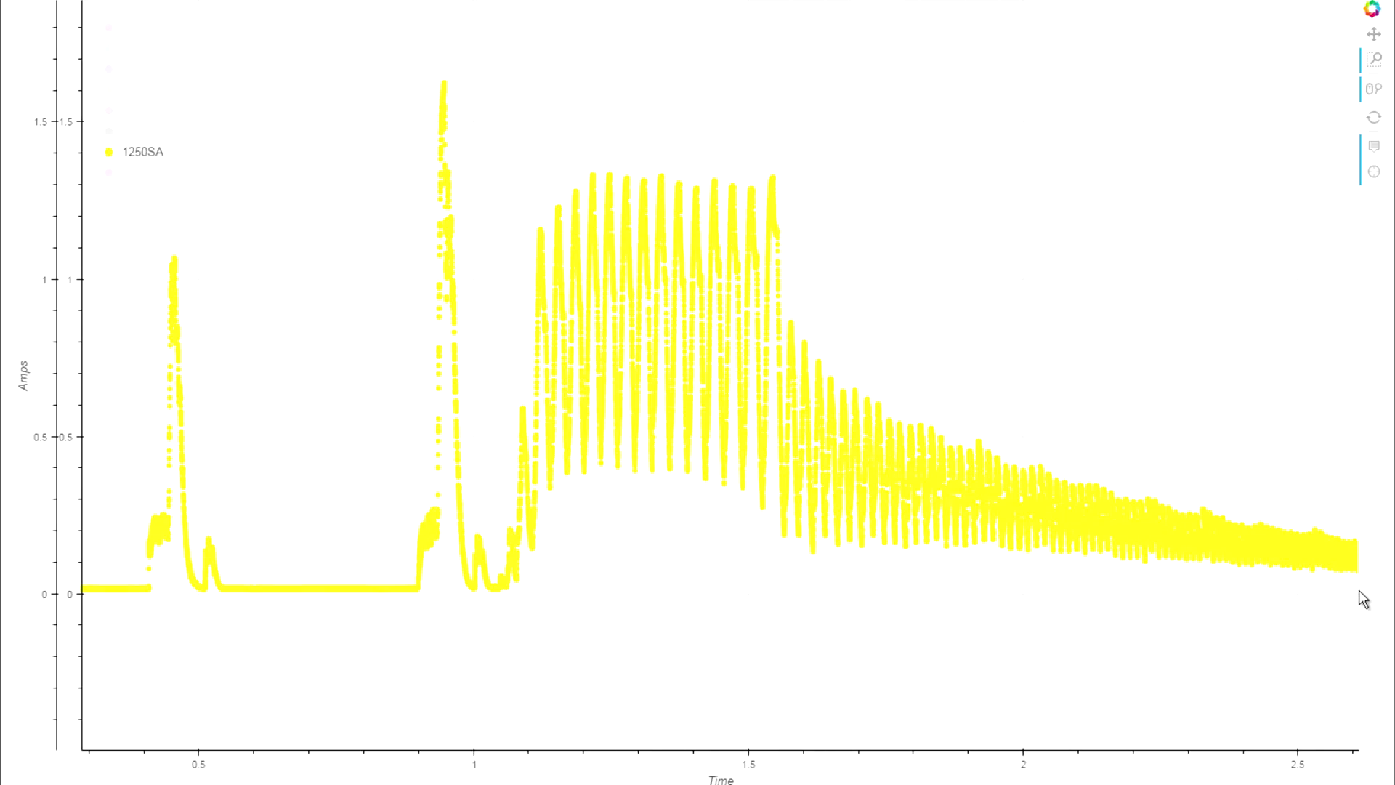
{"action": "left_click", "coordinate": [110, 151]}
{"action": "left_click", "coordinate": [138, 27]}
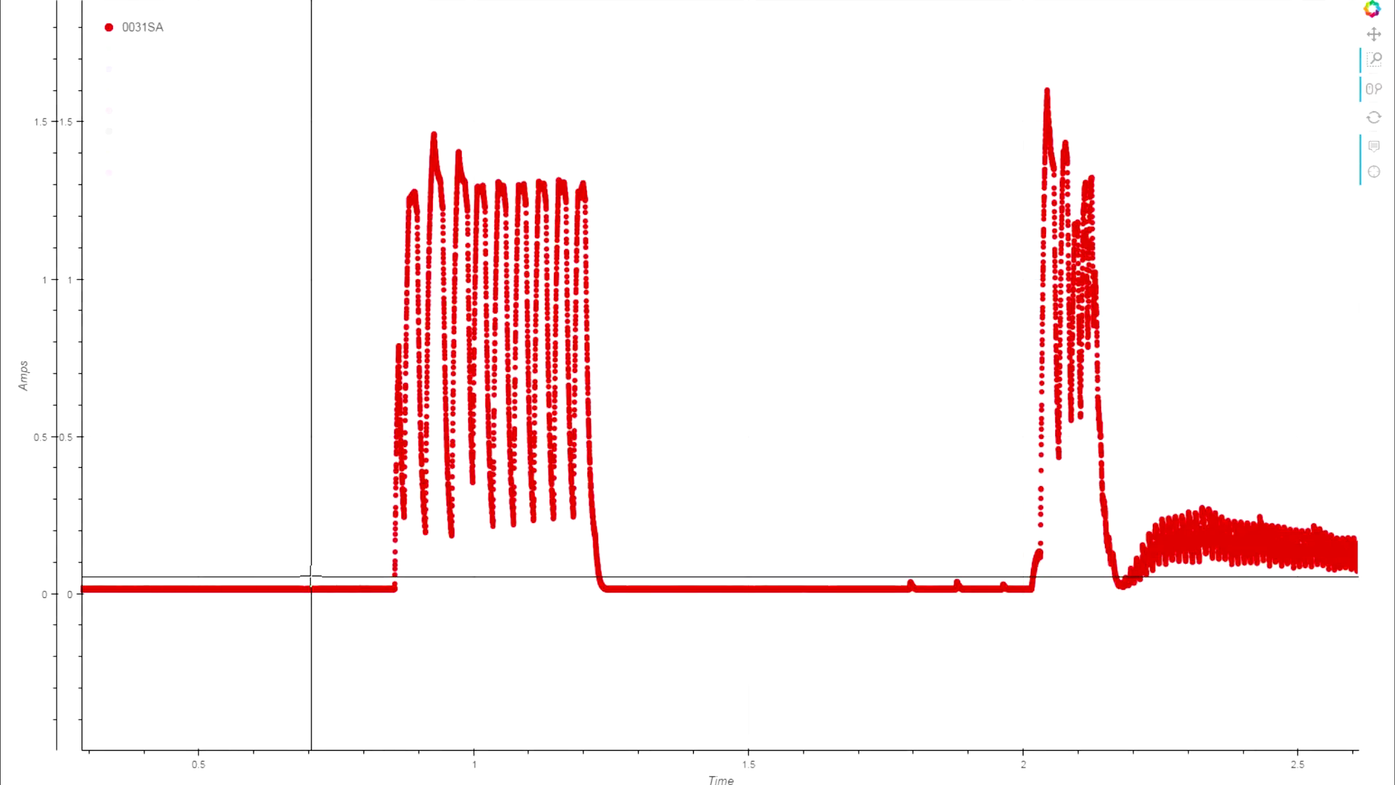
{"action": "mouse_move", "coordinate": [320, 565]}
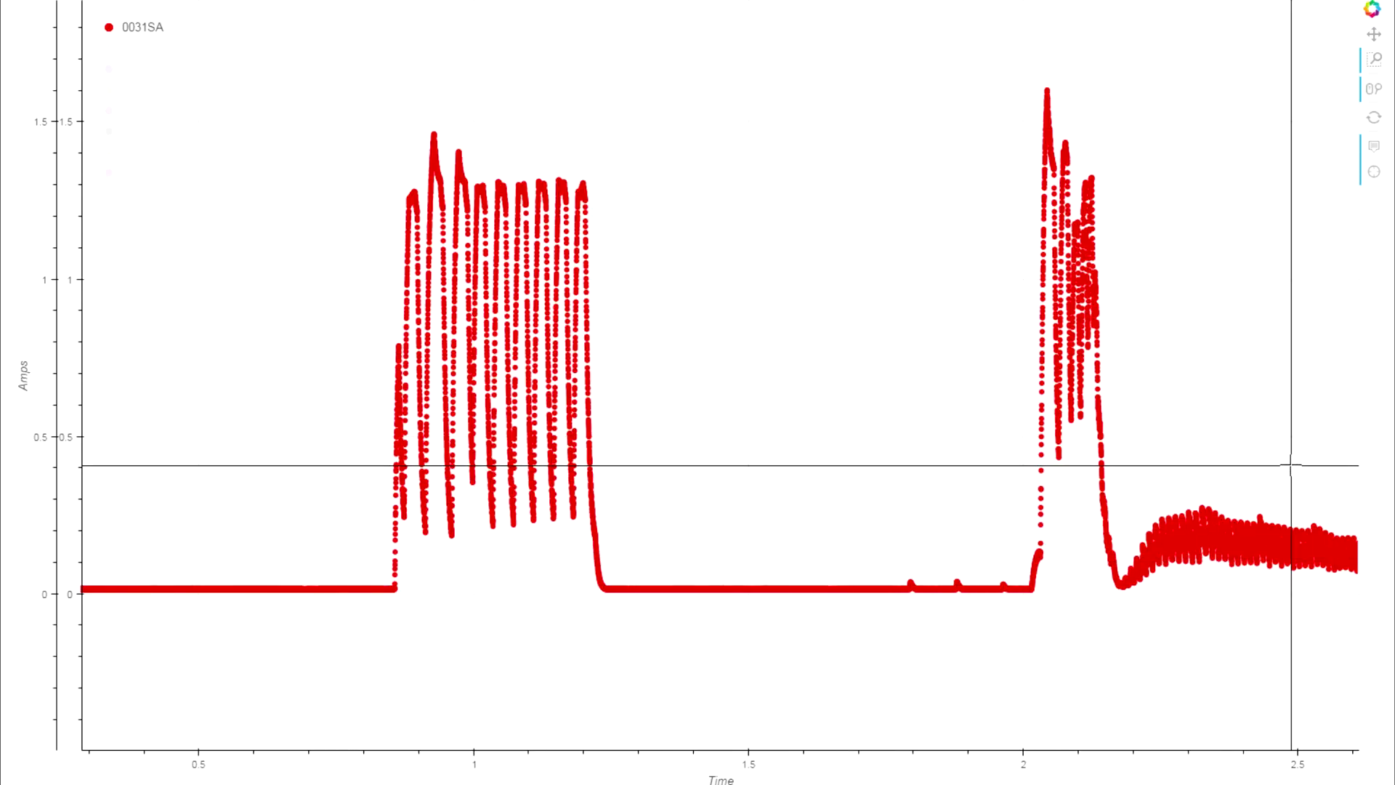
Show the 1500SA current trace and compare it alone, with 0031SA, and with 0125SA added temporarily.
{"action": "left_click", "coordinate": [142, 173]}
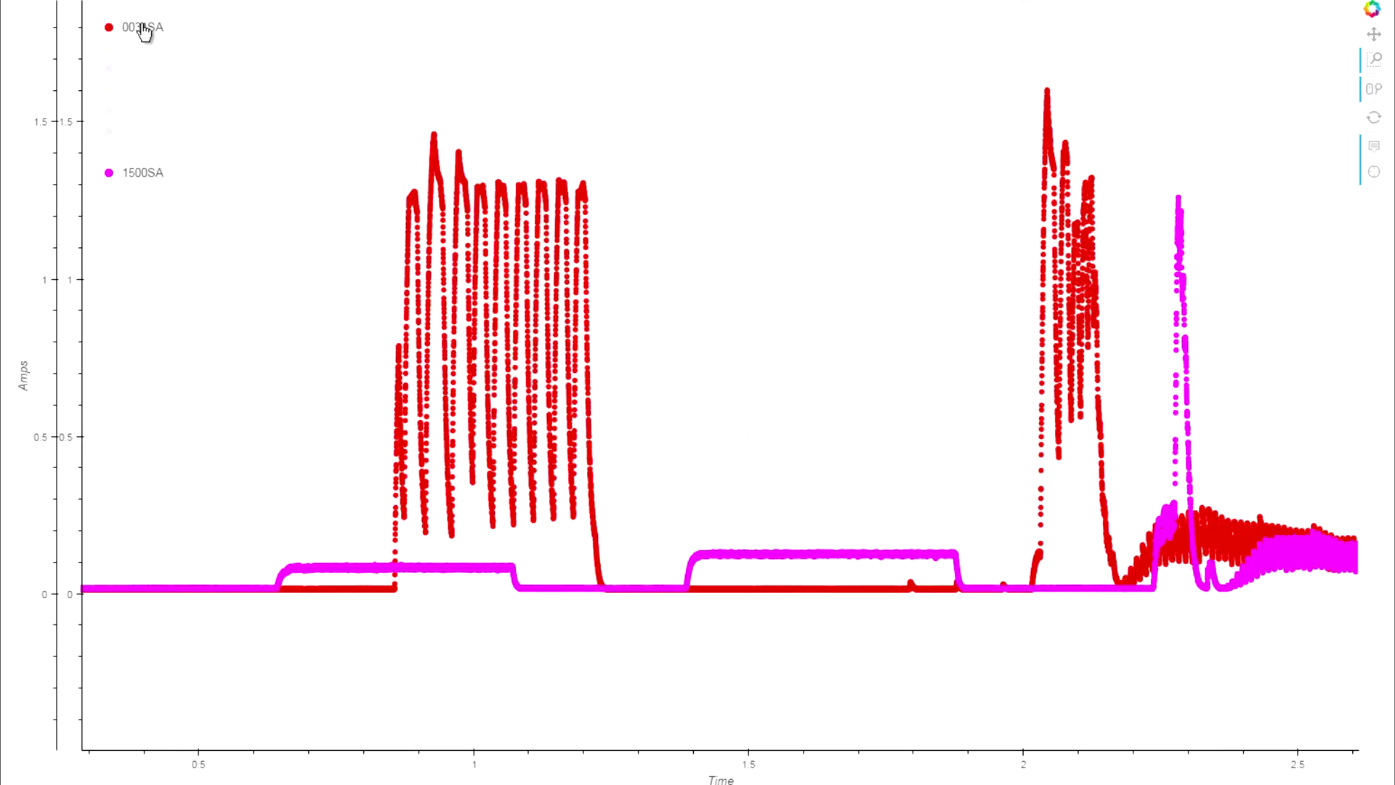
{"action": "left_click", "coordinate": [144, 29]}
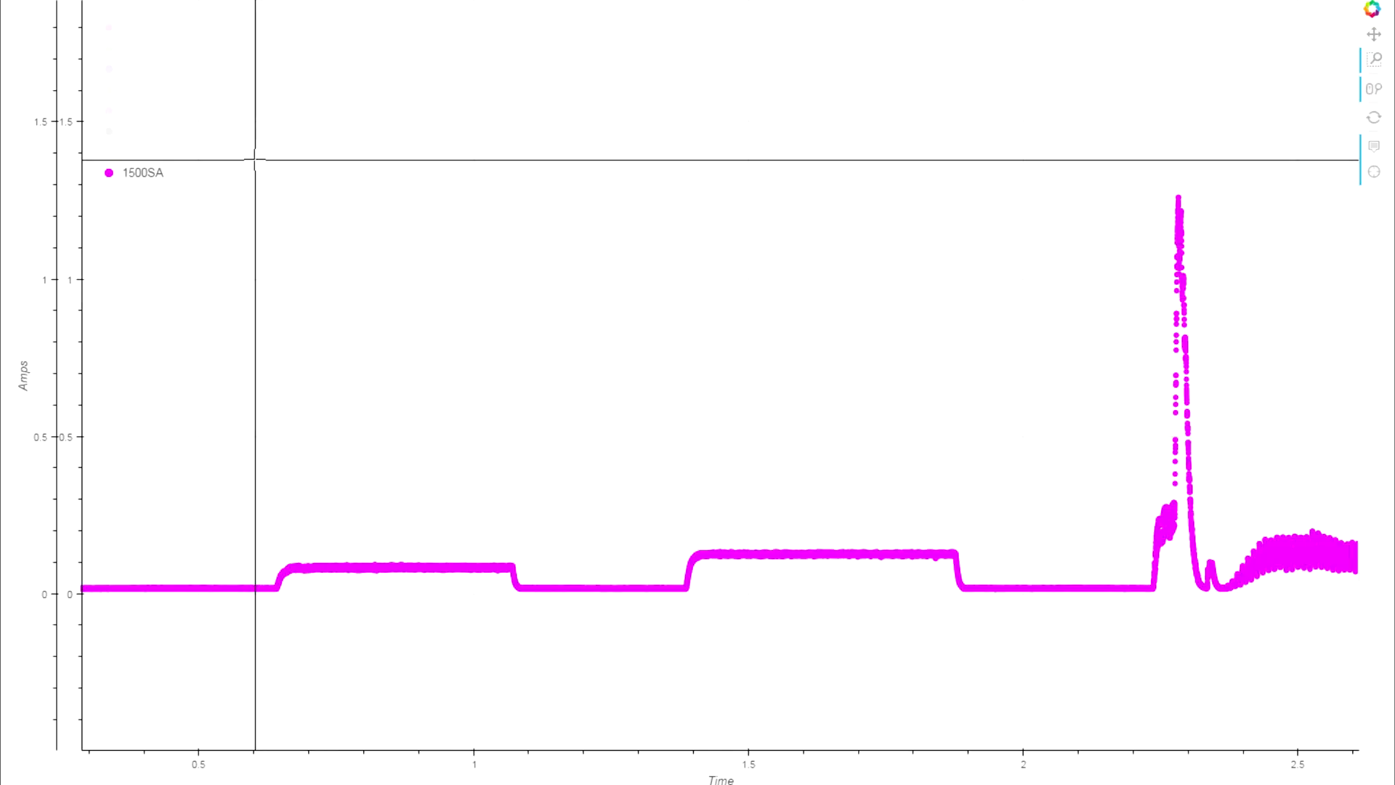
{"action": "left_click", "coordinate": [142, 29]}
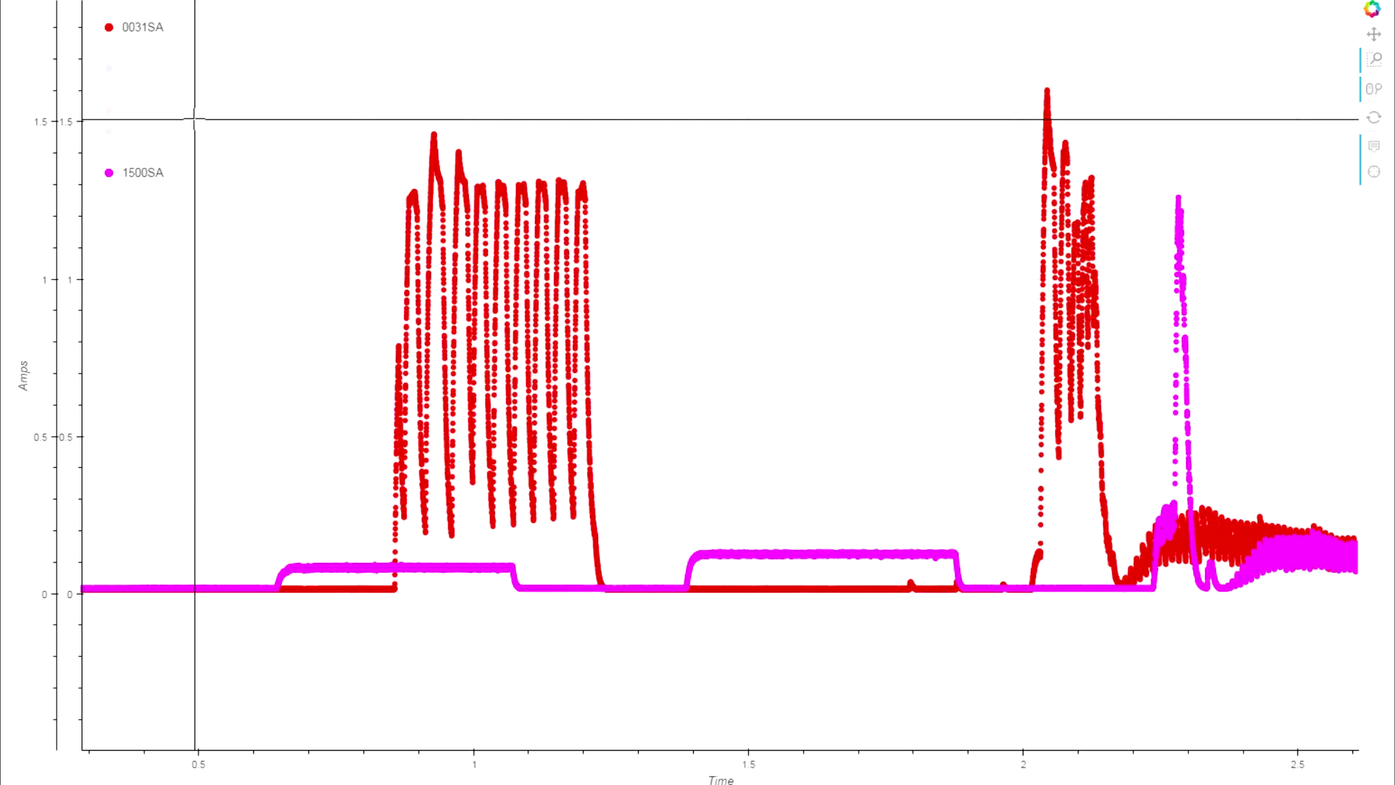
{"action": "left_click", "coordinate": [143, 71]}
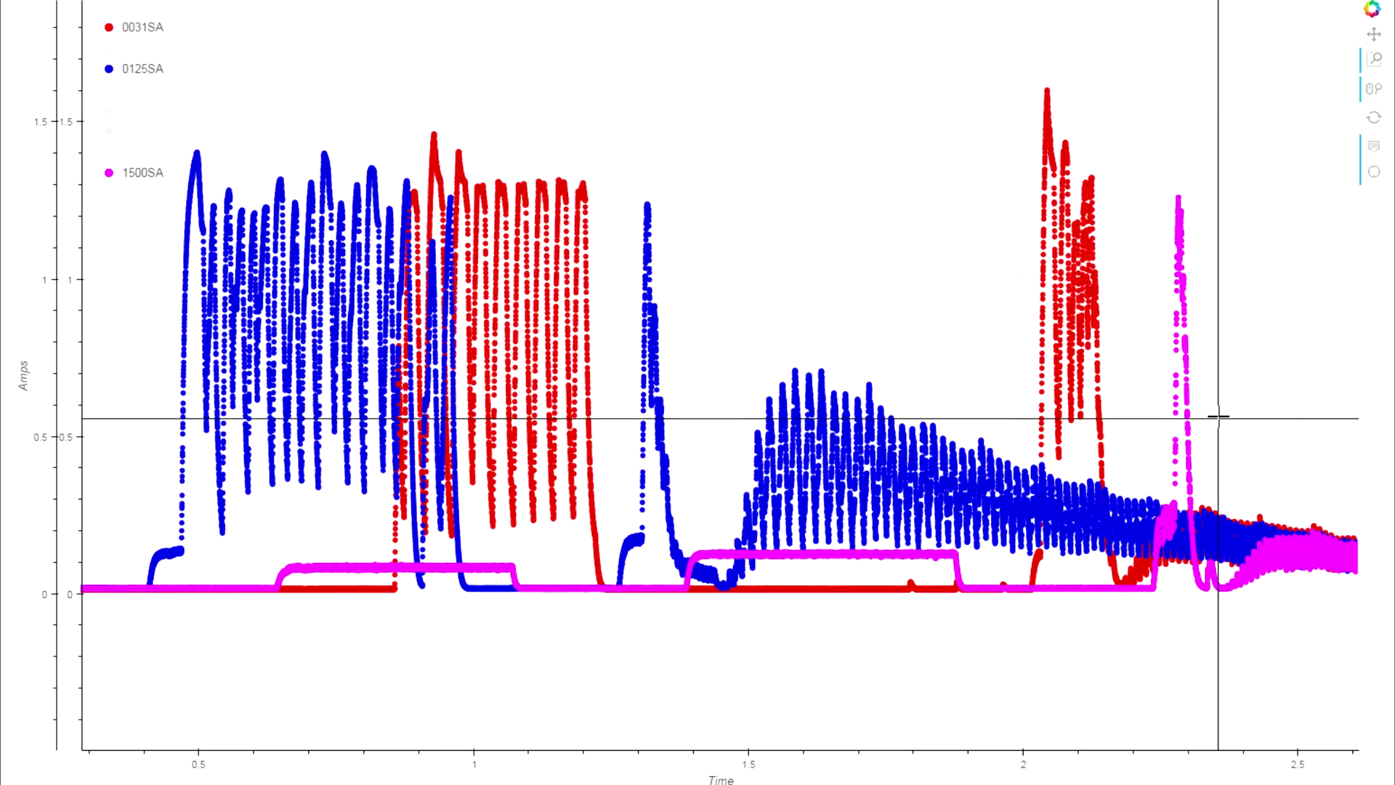
{"action": "left_click", "coordinate": [142, 69]}
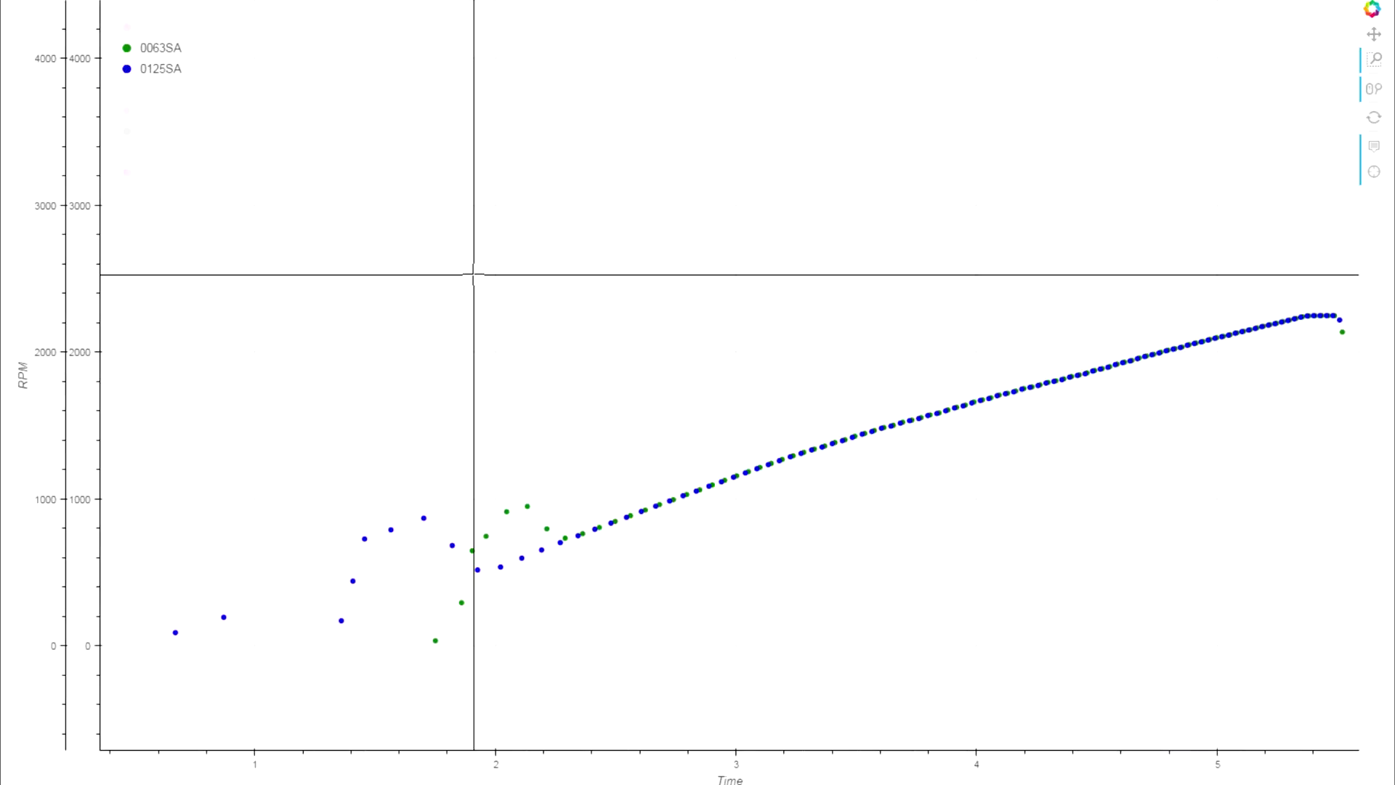
Hide 0063SA in the RPM plot and compare the 0125SA startup with 1500SA, 0750SA and 0500SA.
{"action": "left_click", "coordinate": [129, 51]}
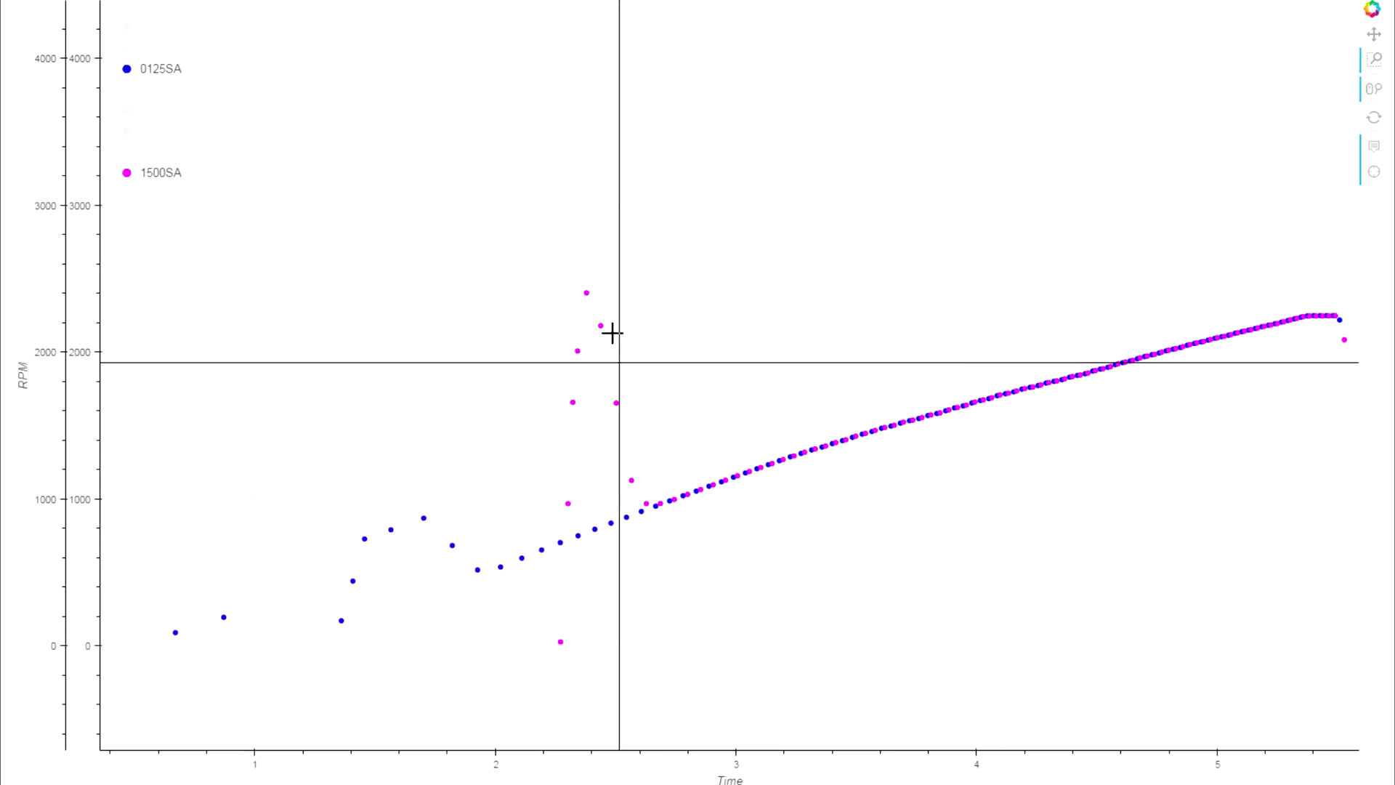
{"action": "mouse_move", "coordinate": [589, 293]}
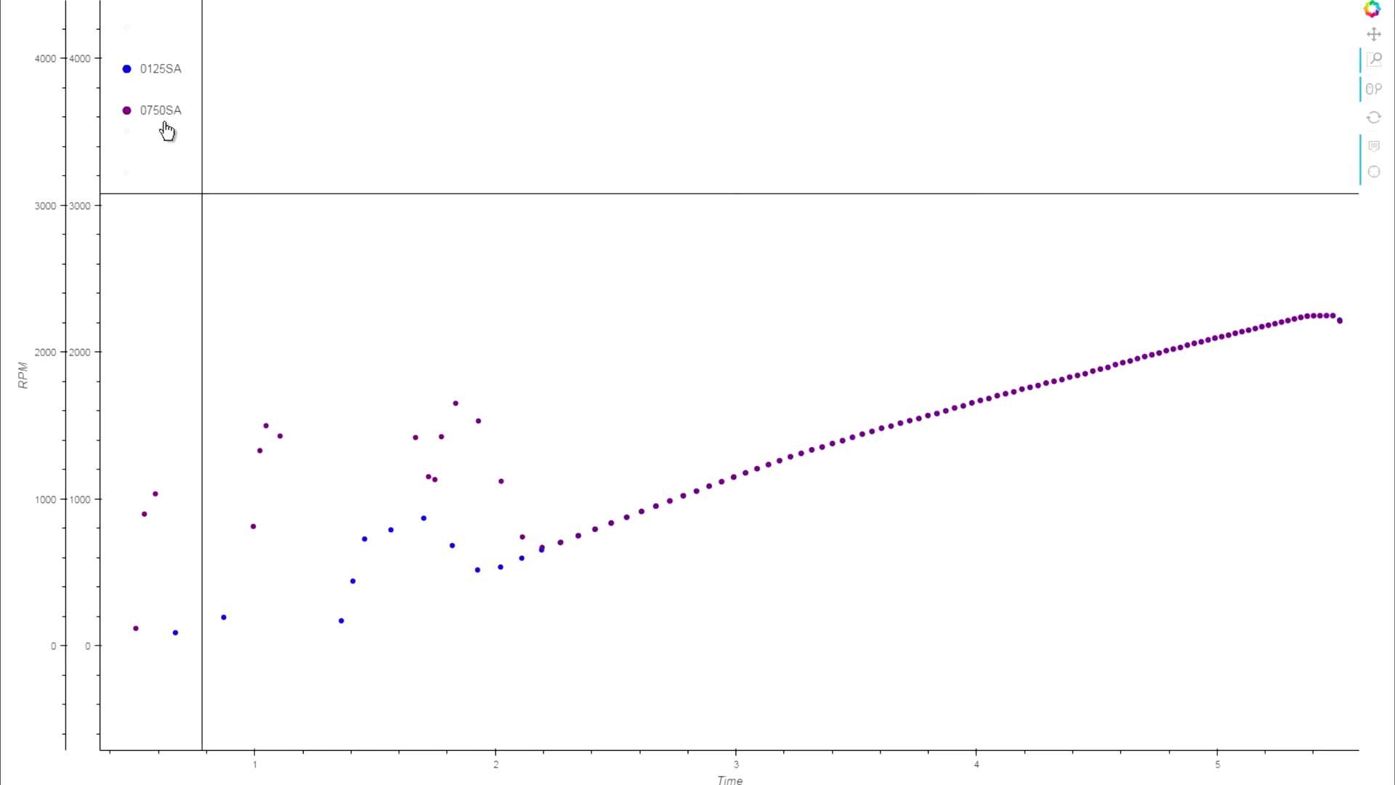
{"action": "left_click", "coordinate": [158, 89]}
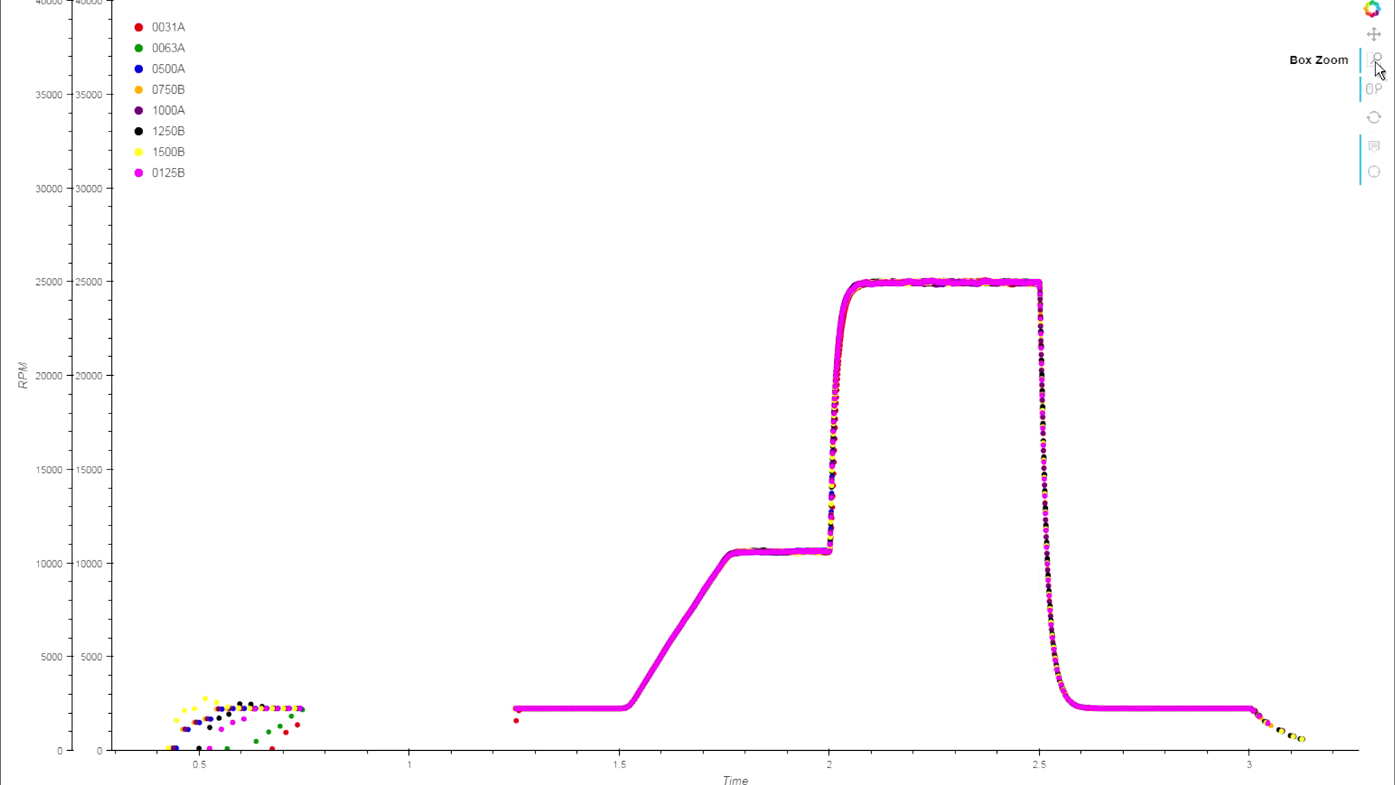
Zoom in on the RPM ramp starting at 1.5 s, and examine the RPM and current rises of the PA runs.
{"action": "left_click_drag", "start_coordinate": [765, 530], "coordinate": [619, 727]}
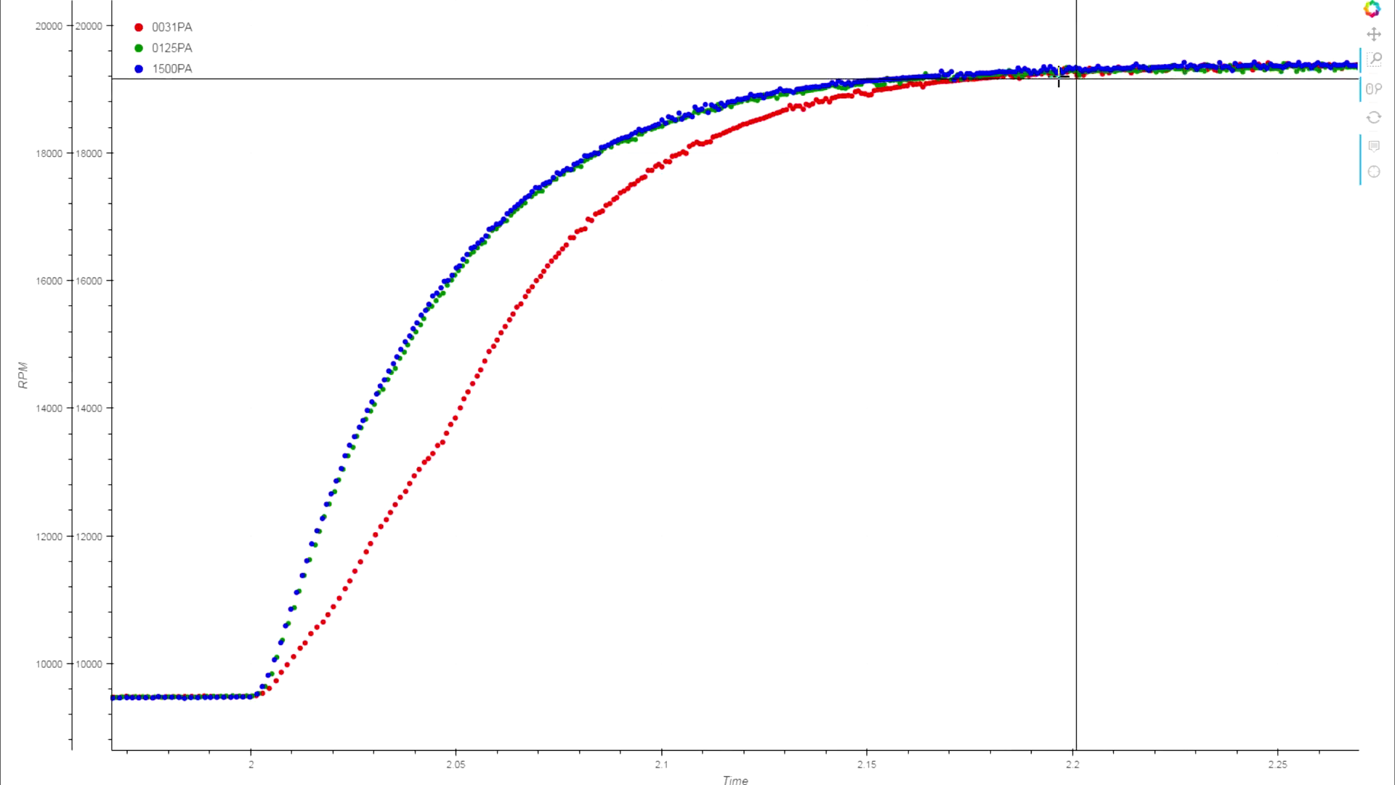
{"action": "mouse_move", "coordinate": [979, 76]}
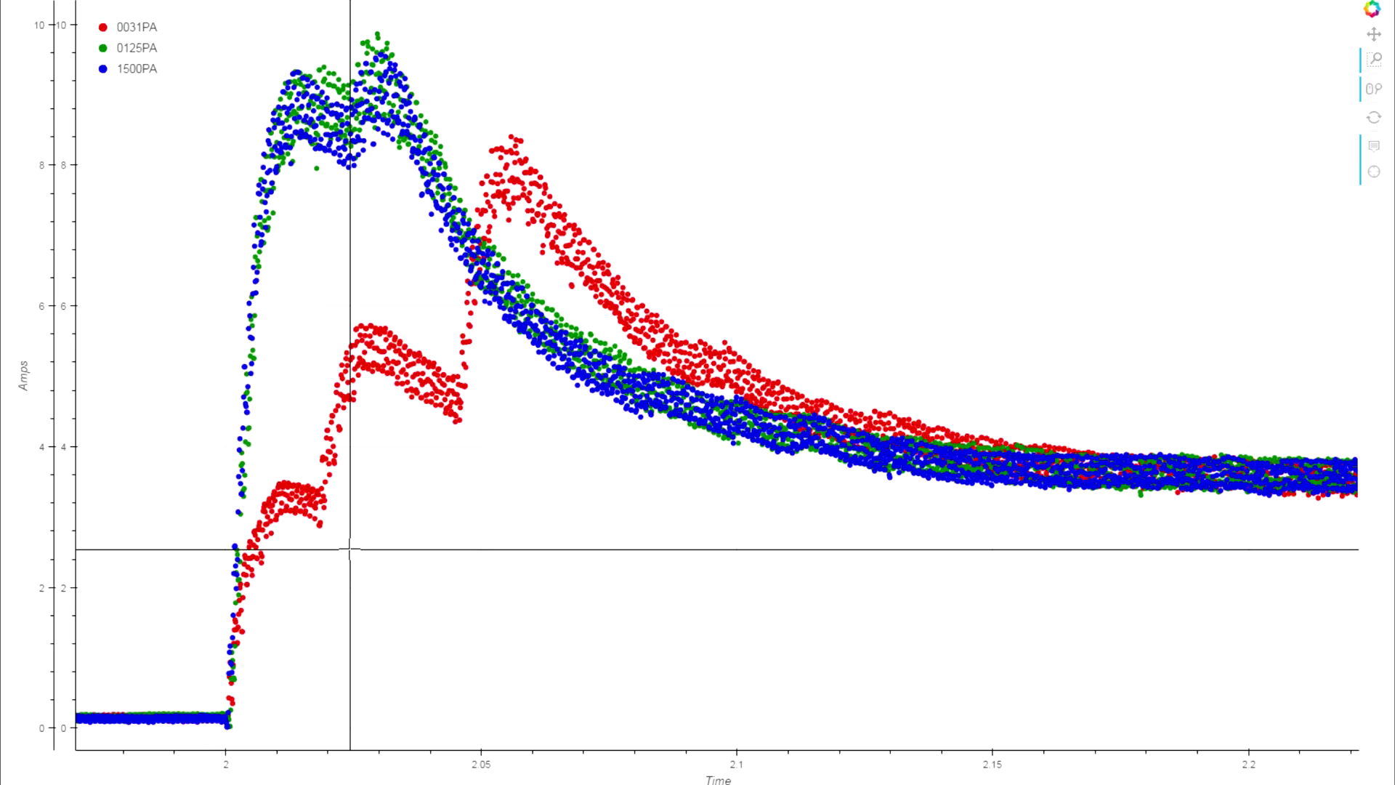
{"action": "mouse_move", "coordinate": [248, 566]}
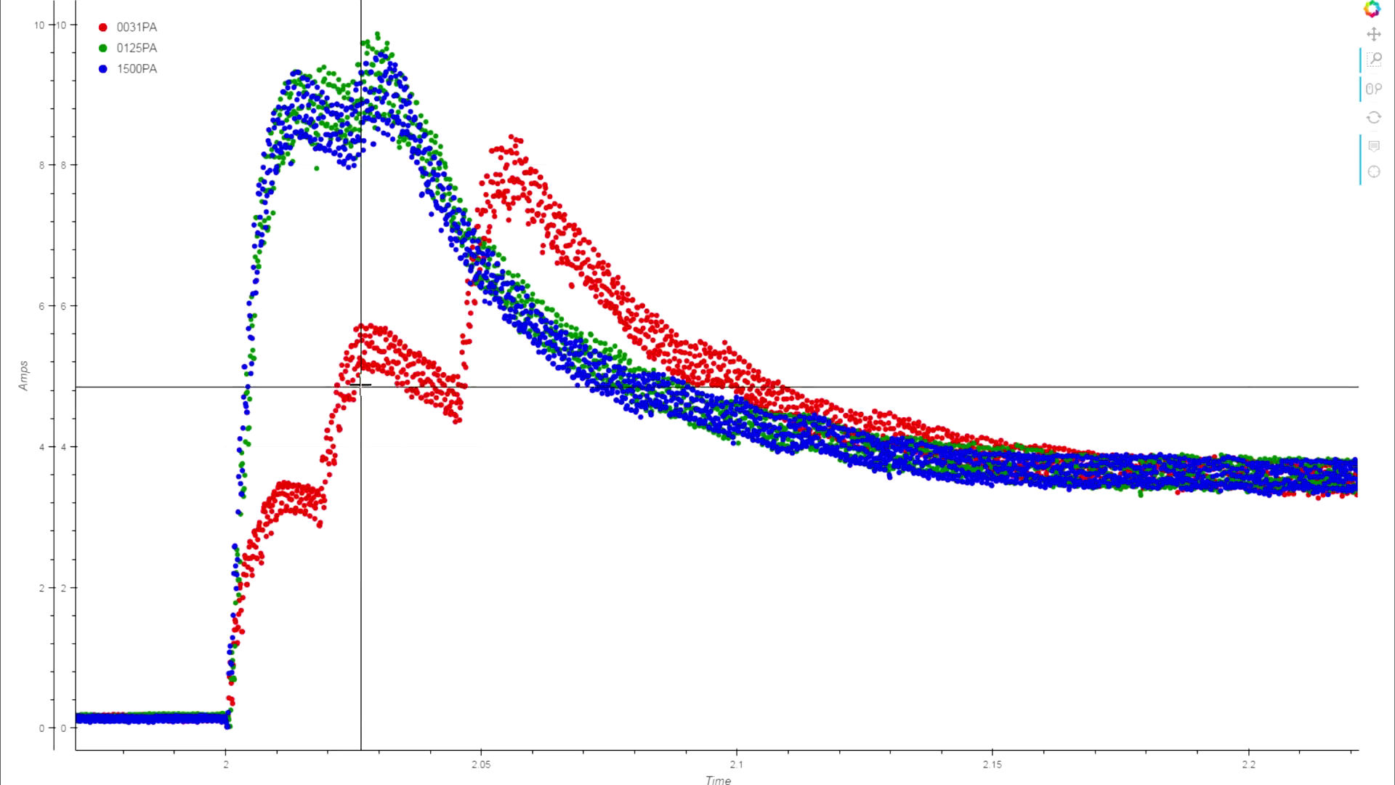